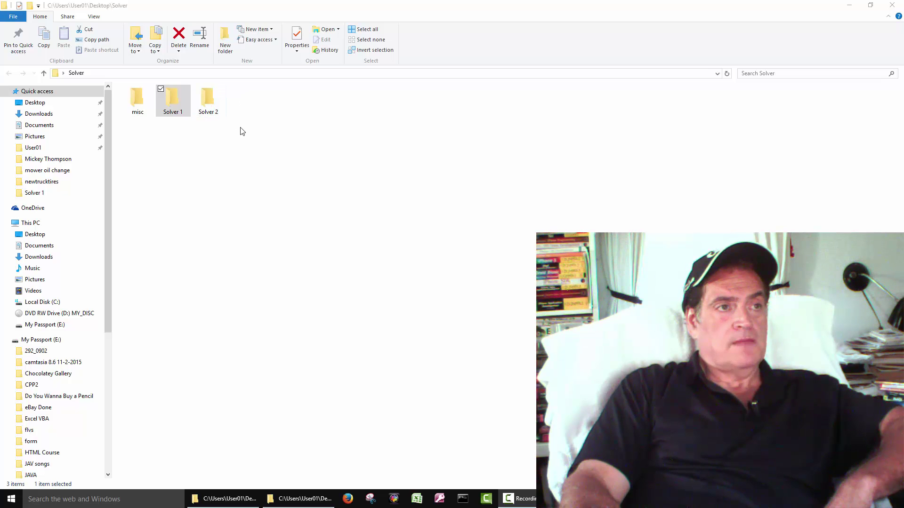
Open the solver2.docx document from the Solver 2 folder and enlarge its first page for reading.
double_click(207, 99)
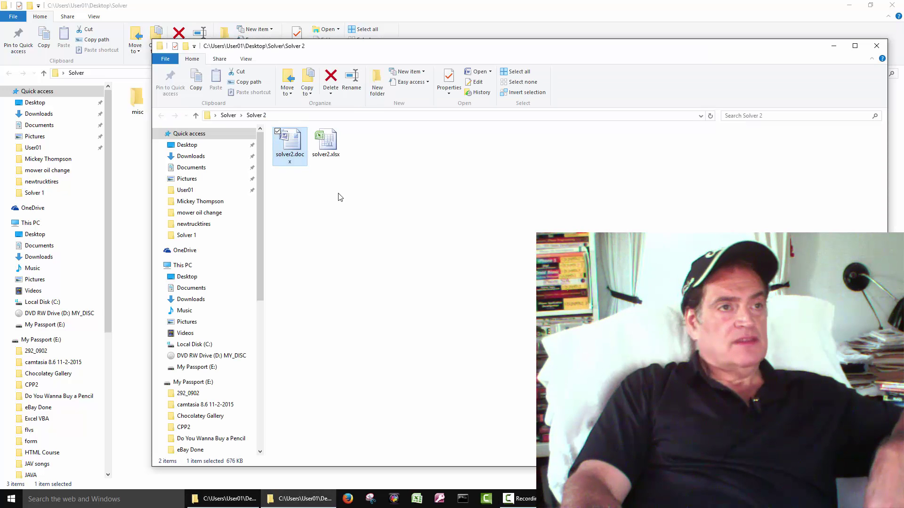
double_click(290, 150)
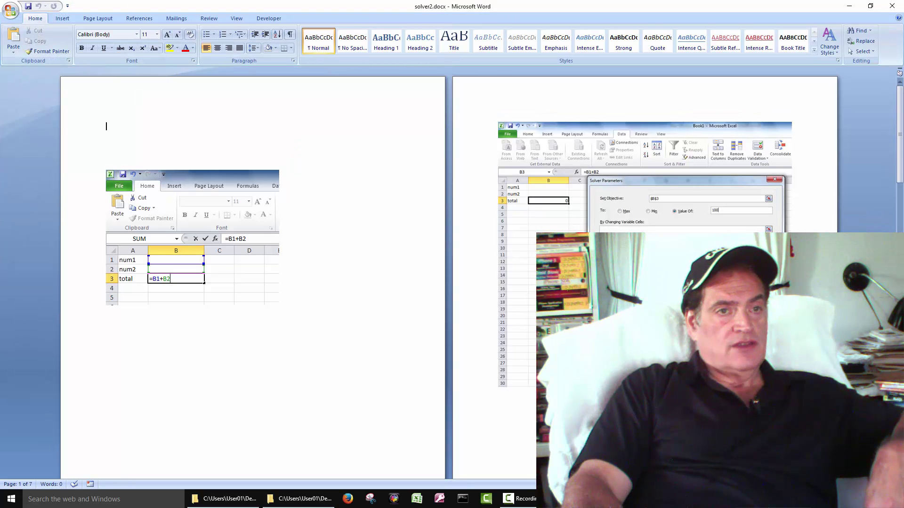
scroll(449, 278, up, 4)
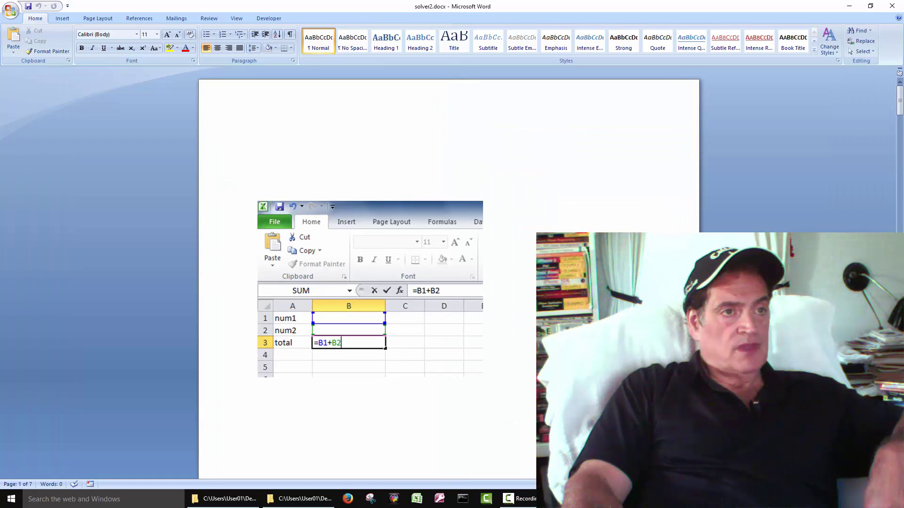
scroll(449, 278, up, 3)
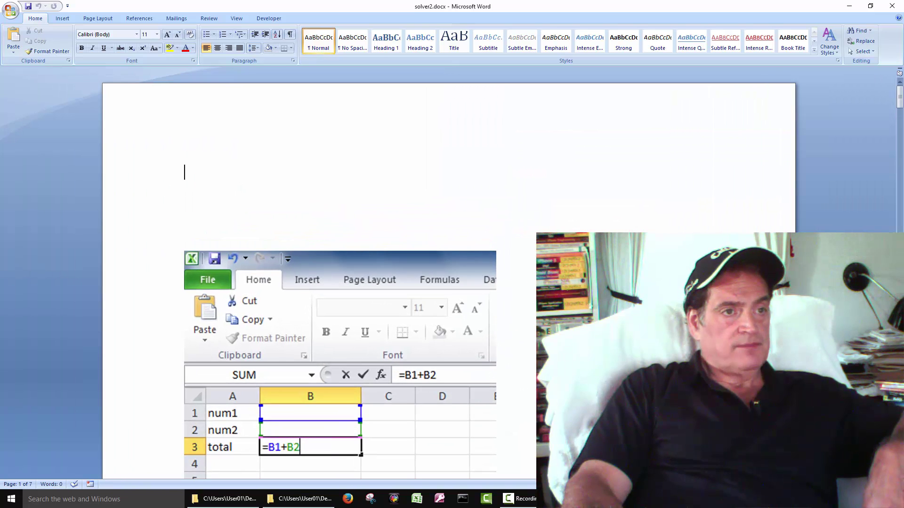
scroll(449, 278, up, 1)
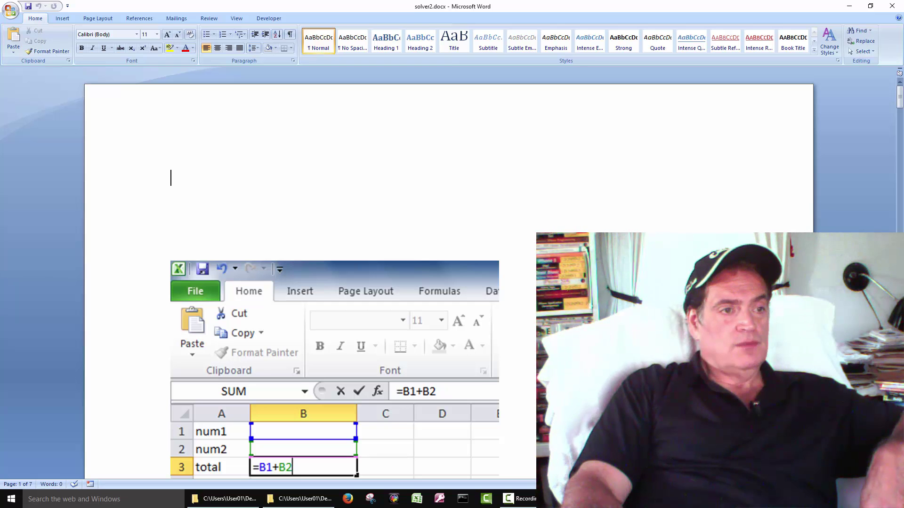
Review the document's screenshots of the total formula and of the Solver objective, target value and changing variable cells.
scroll(449, 278, down, 3)
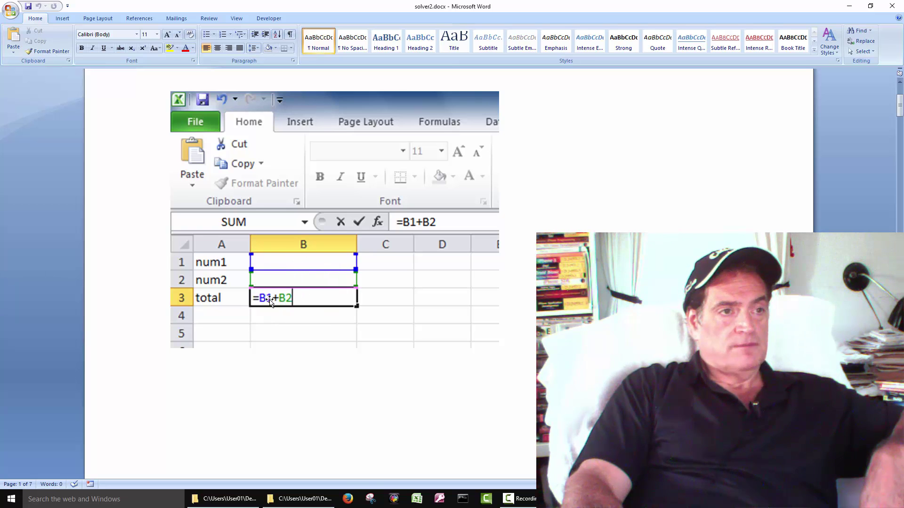
scroll(302, 308, down, 10)
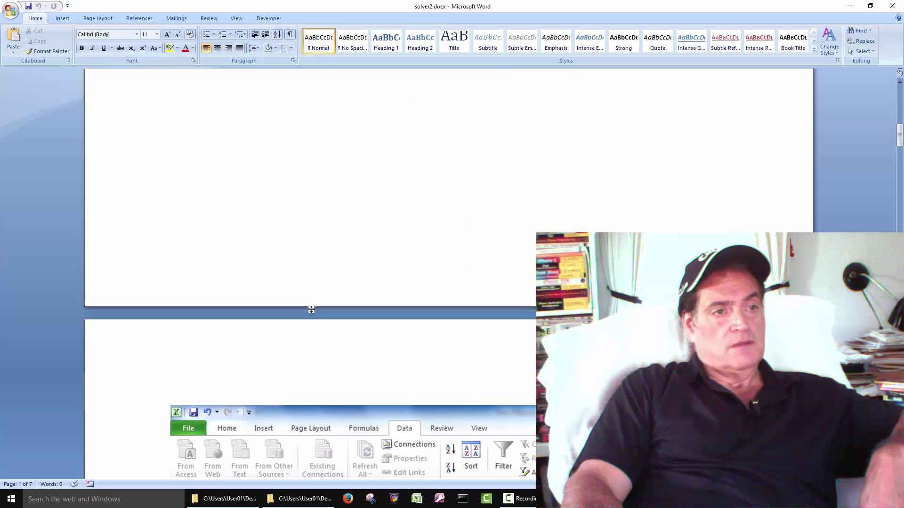
scroll(311, 313, down, 3)
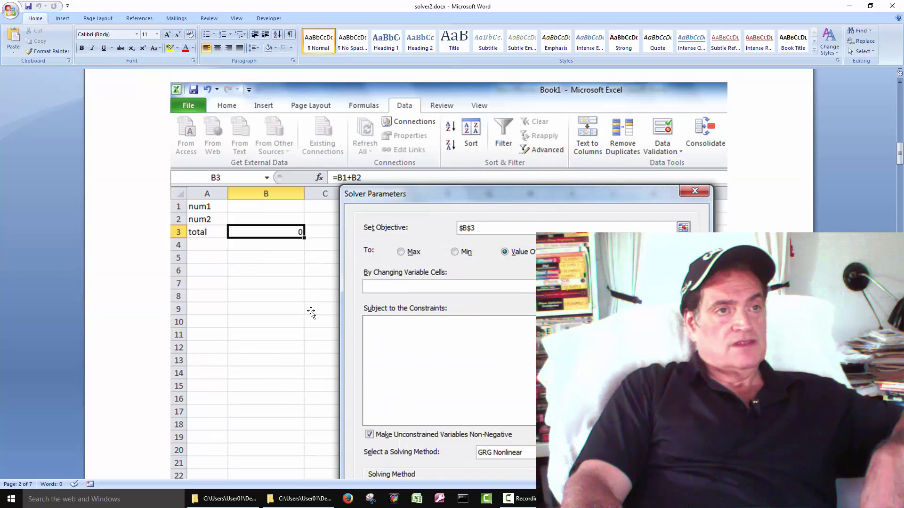
scroll(311, 313, down, 1)
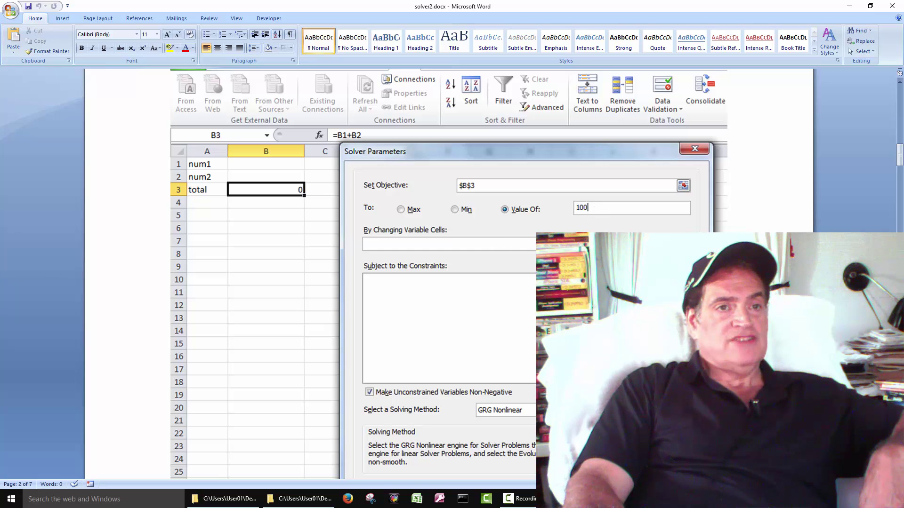
scroll(469, 246, down, 10)
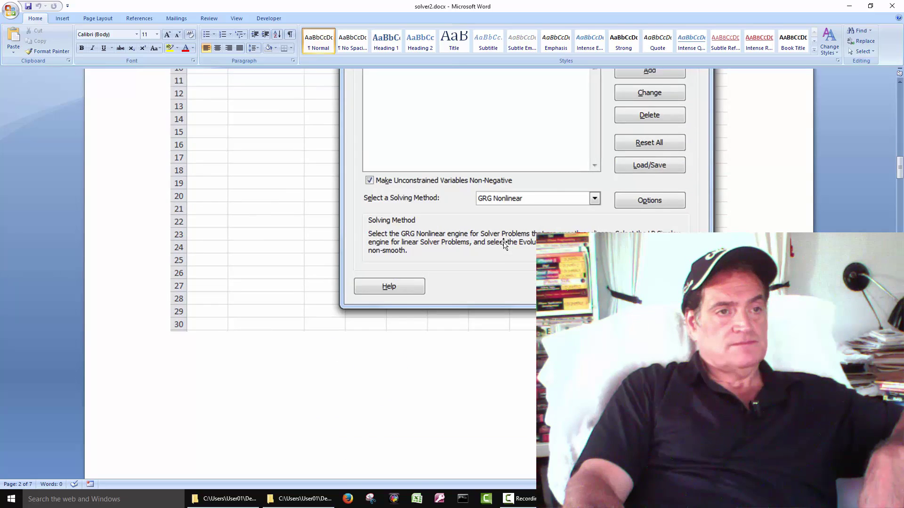
scroll(503, 244, down, 3)
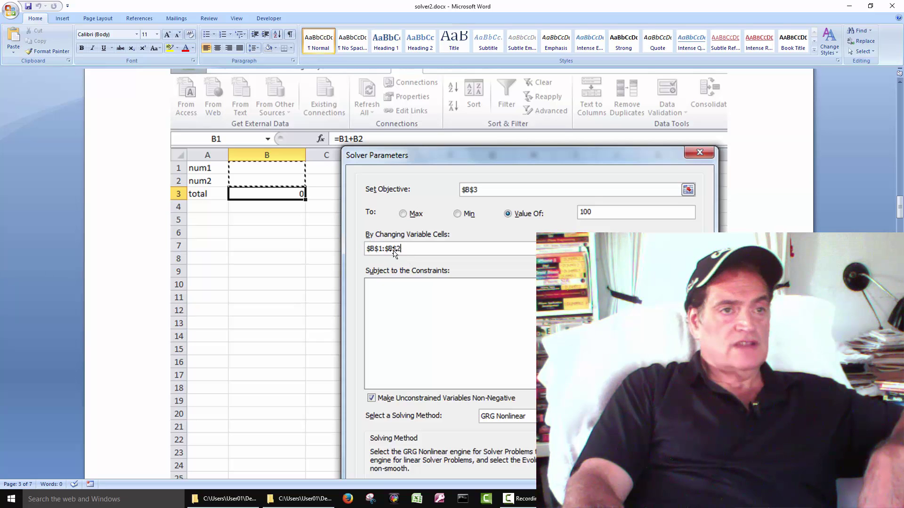
scroll(529, 257, down, 12)
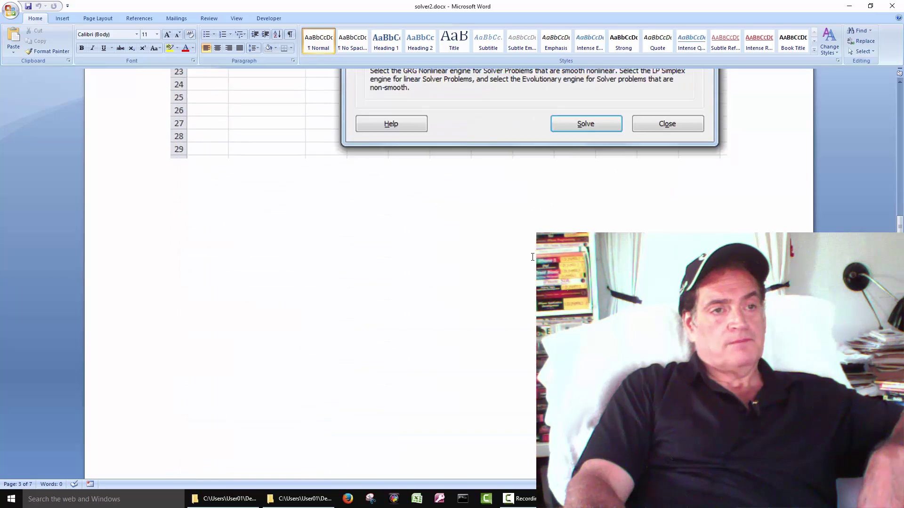
scroll(533, 257, down, 15)
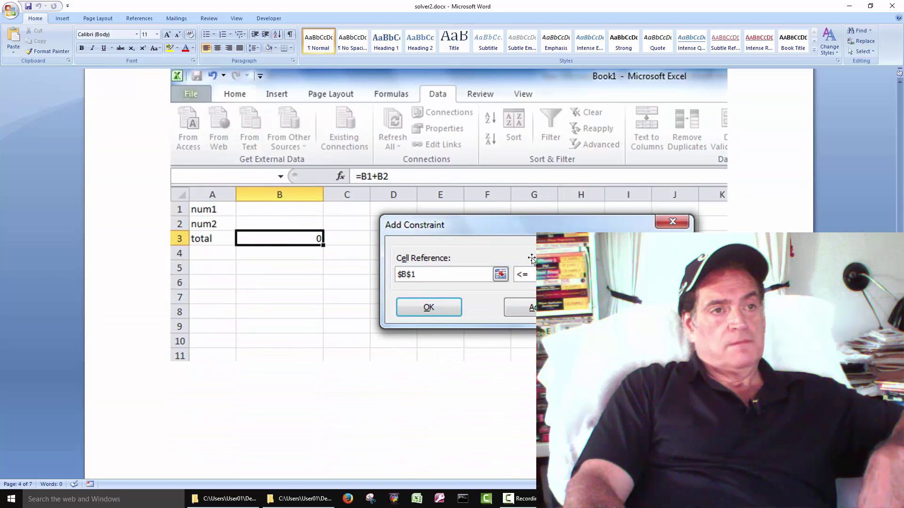
scroll(447, 273, up, 20)
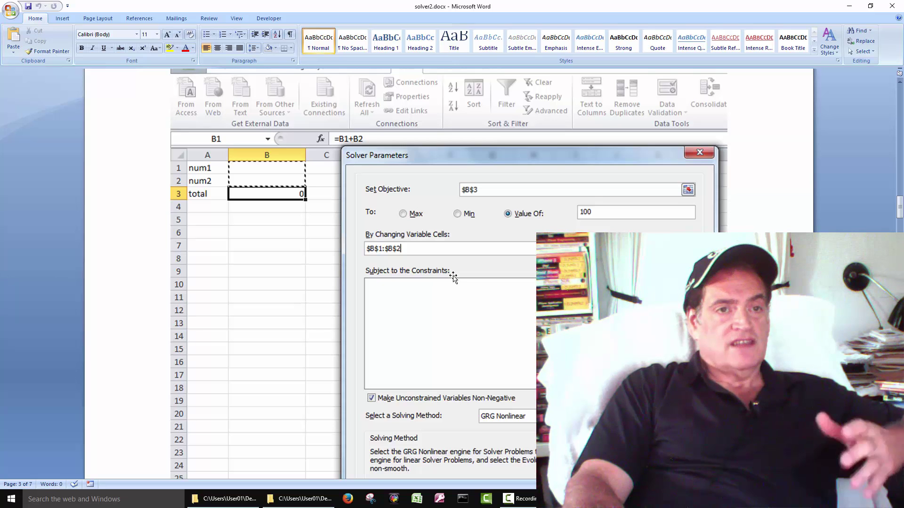
Examine the document's screenshots of the Add Constraint dialog, the completed Solver parameters and the Solver results.
scroll(454, 277, down, 15)
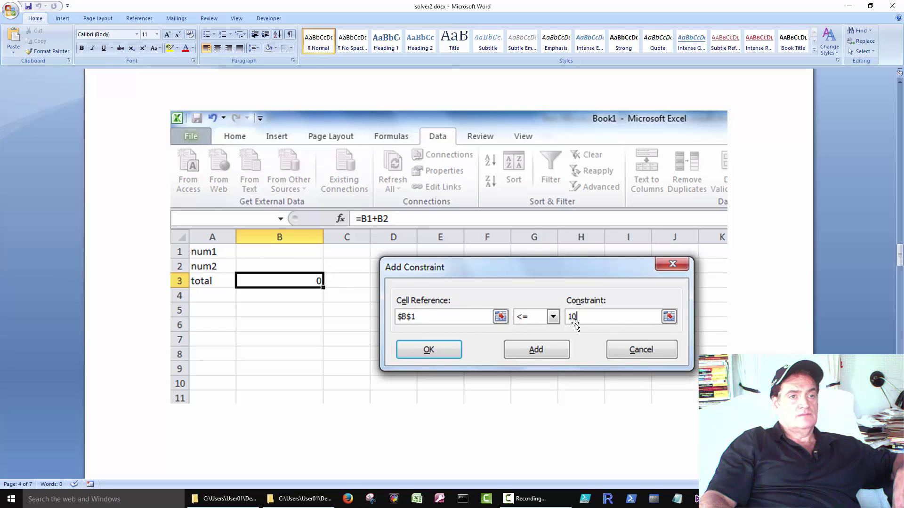
scroll(668, 298, down, 10)
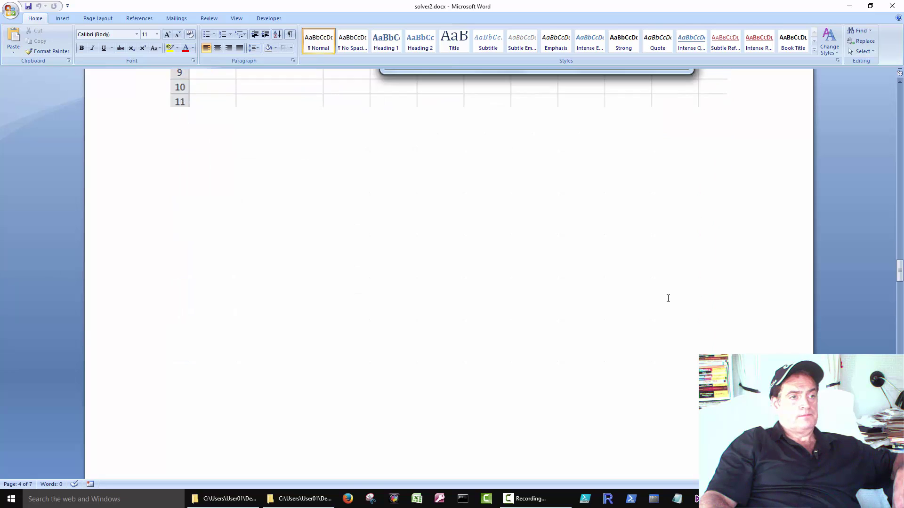
scroll(668, 298, down, 10)
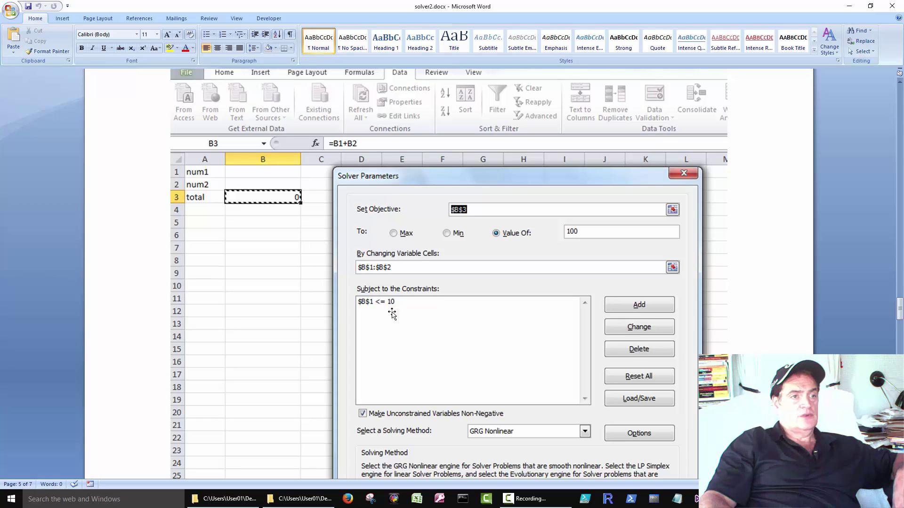
scroll(473, 298, down, 5)
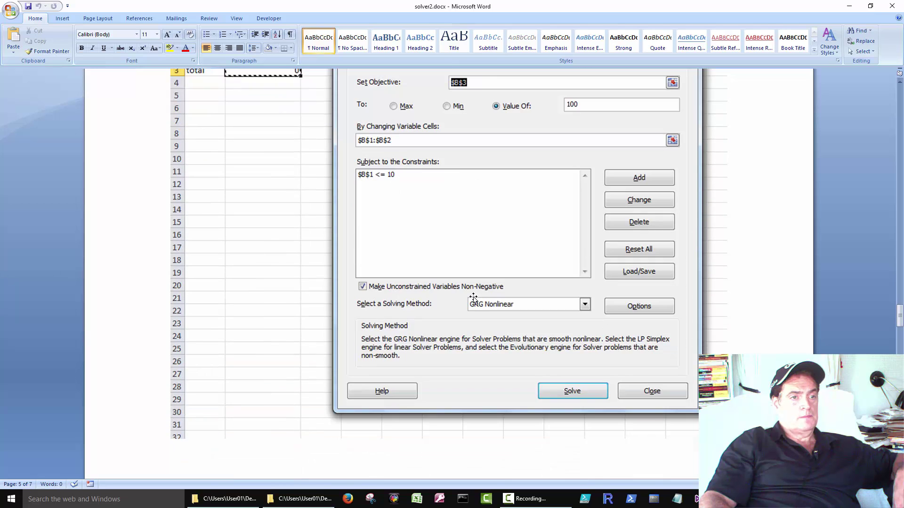
scroll(474, 297, down, 2)
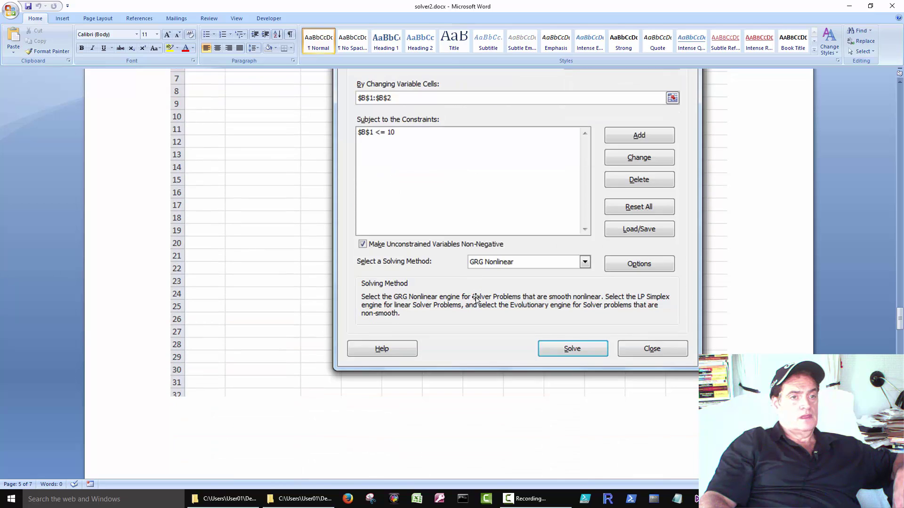
scroll(570, 346, down, 2)
scroll(570, 346, down, 15)
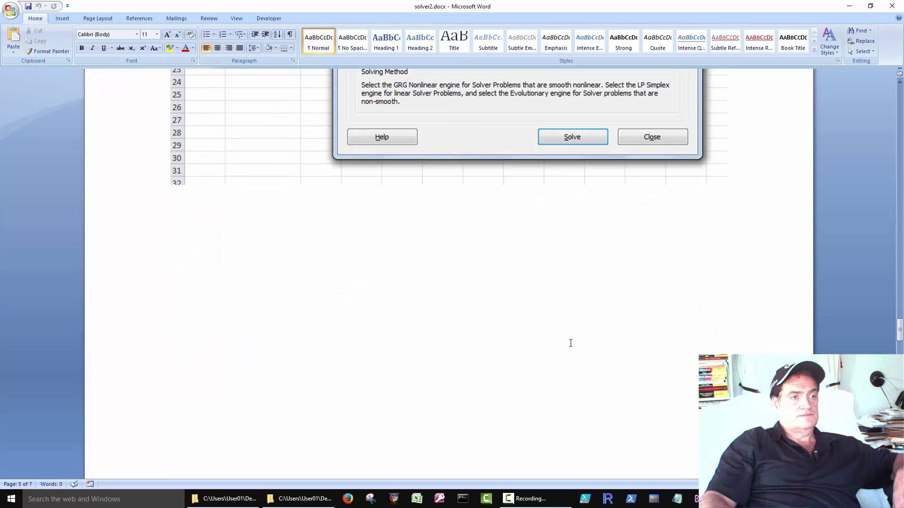
scroll(569, 346, down, 3)
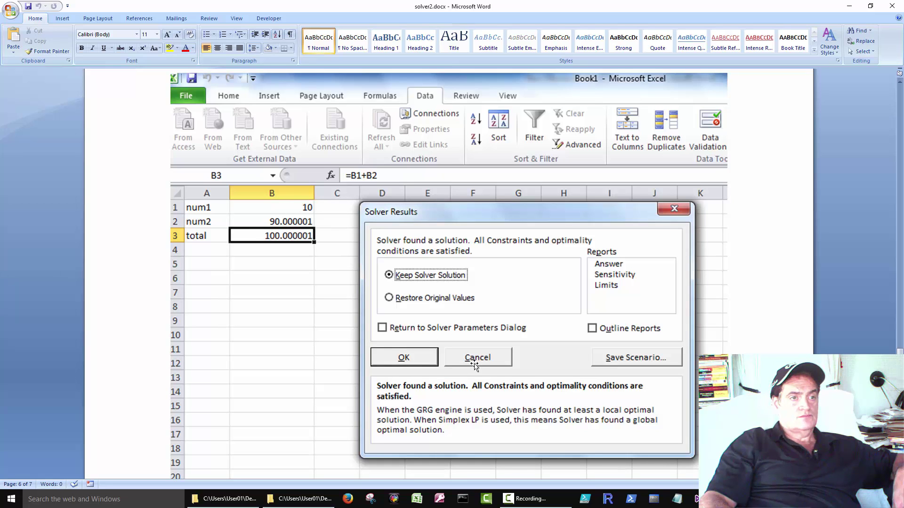
scroll(510, 354, down, 8)
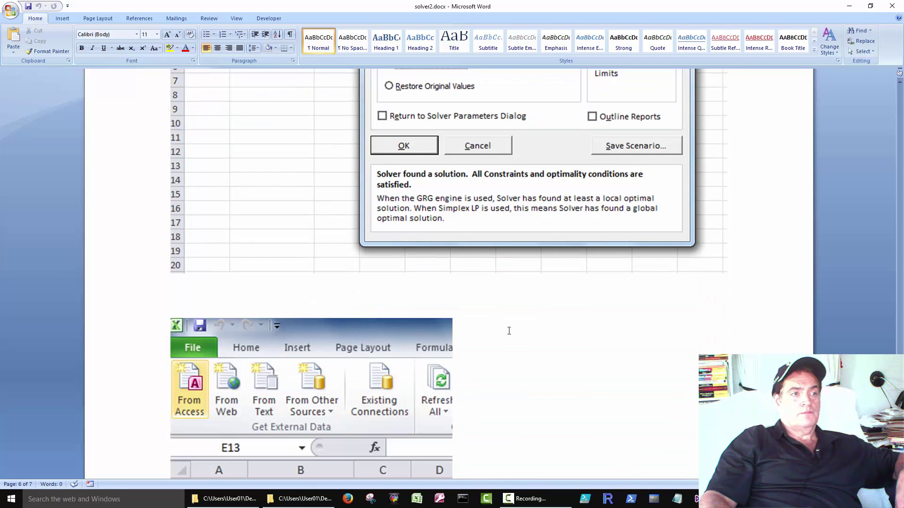
scroll(510, 333, down, 1)
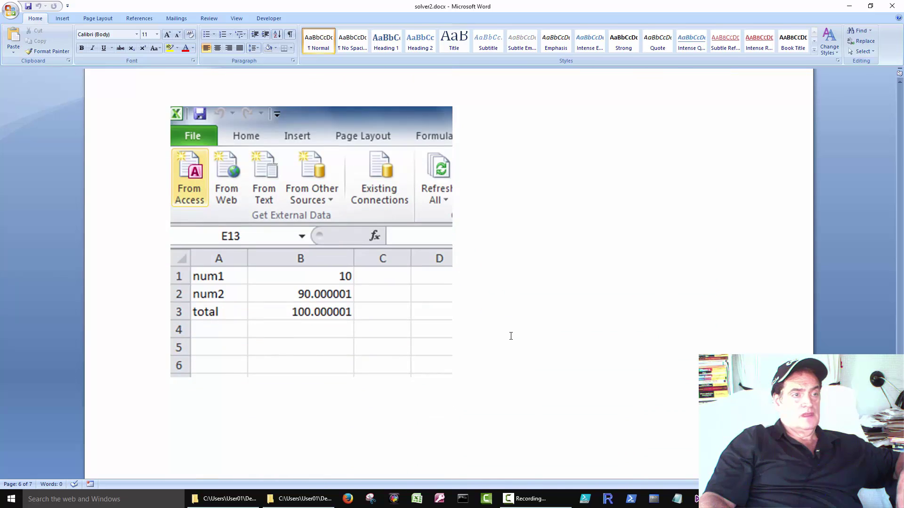
scroll(510, 336, down, 15)
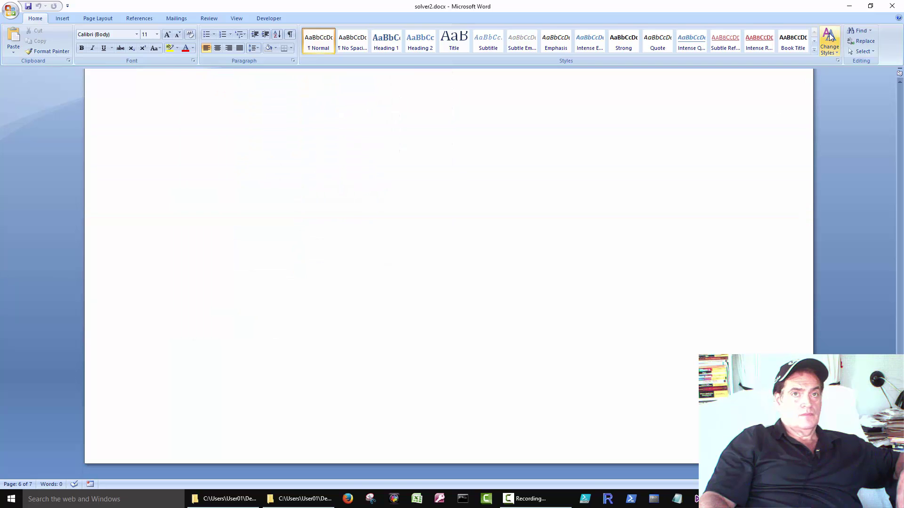
Close solver2.docx and the Solver 2 folder window, and switch to a blank workbook in Excel.
click(892, 6)
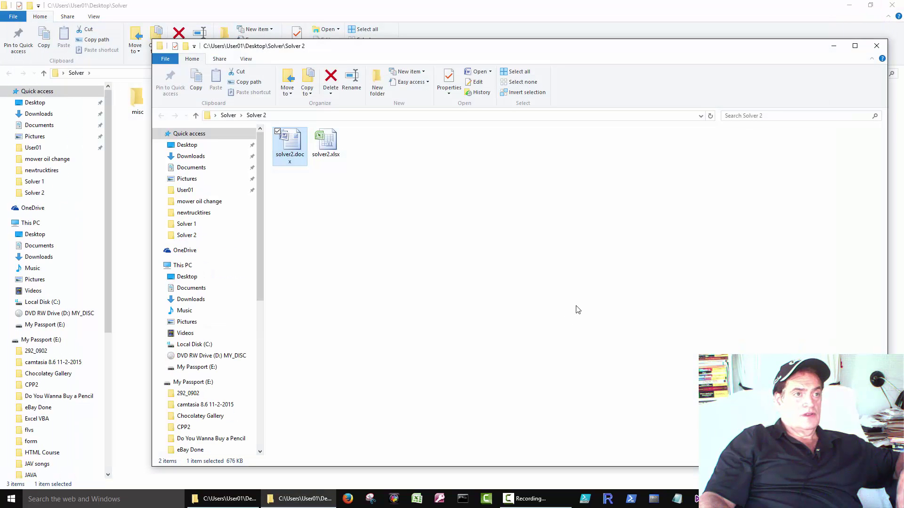
click(876, 47)
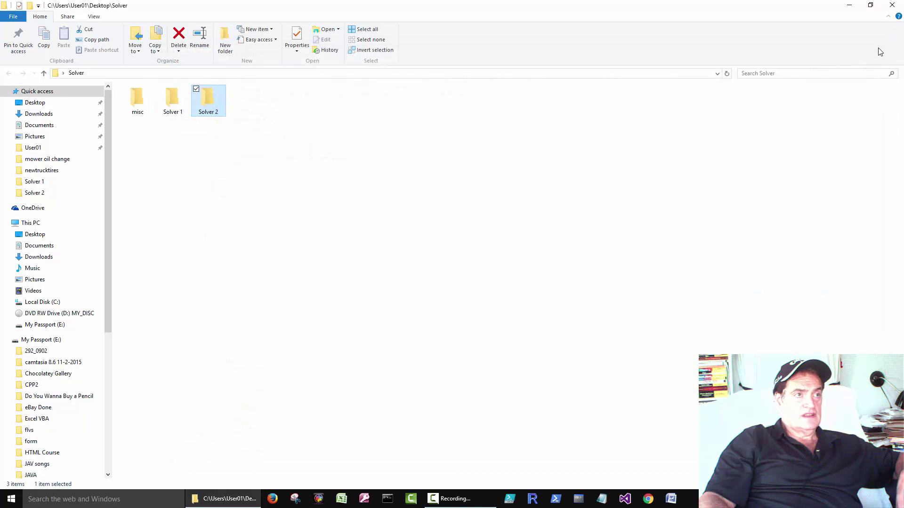
click(342, 499)
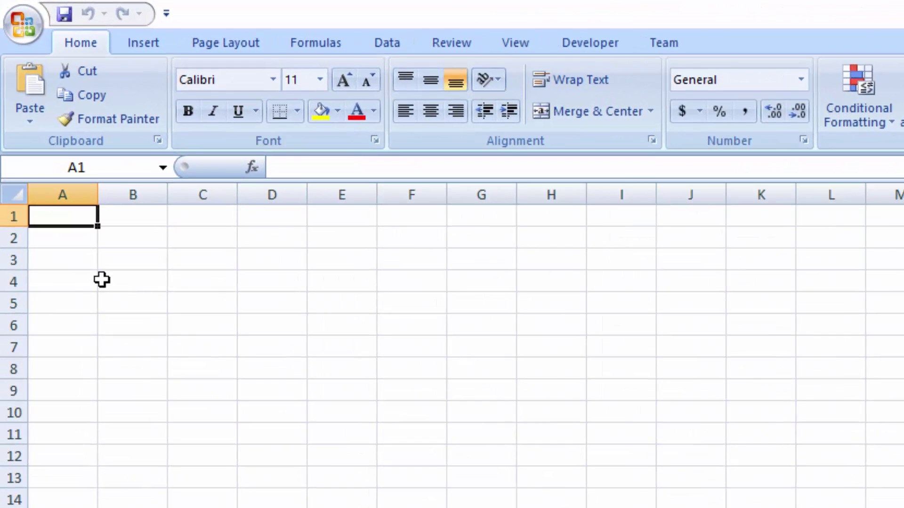
Enter the formula =A1+A2 in cell A3.
double_click(65, 262)
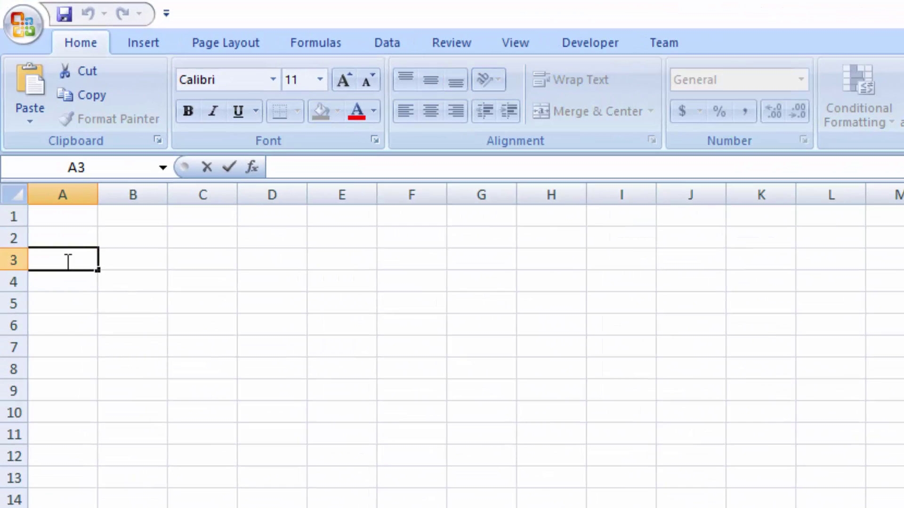
text(=)
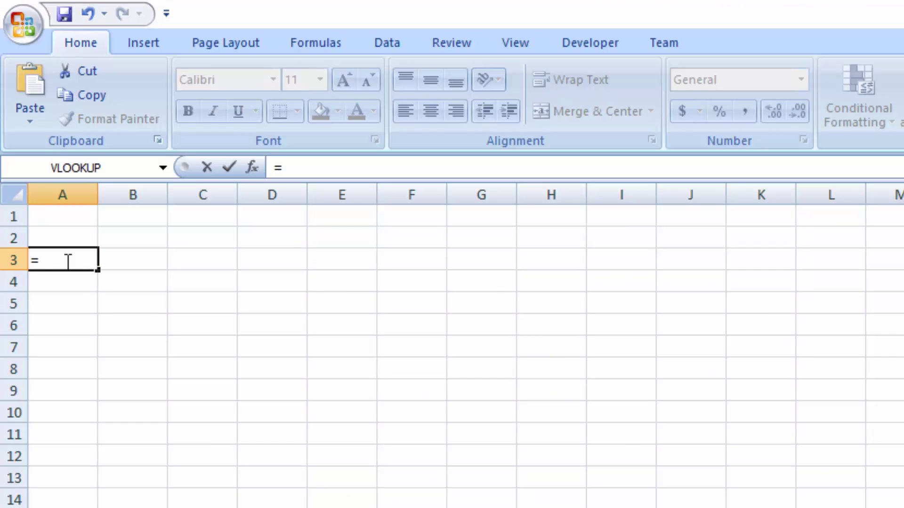
text(a1)
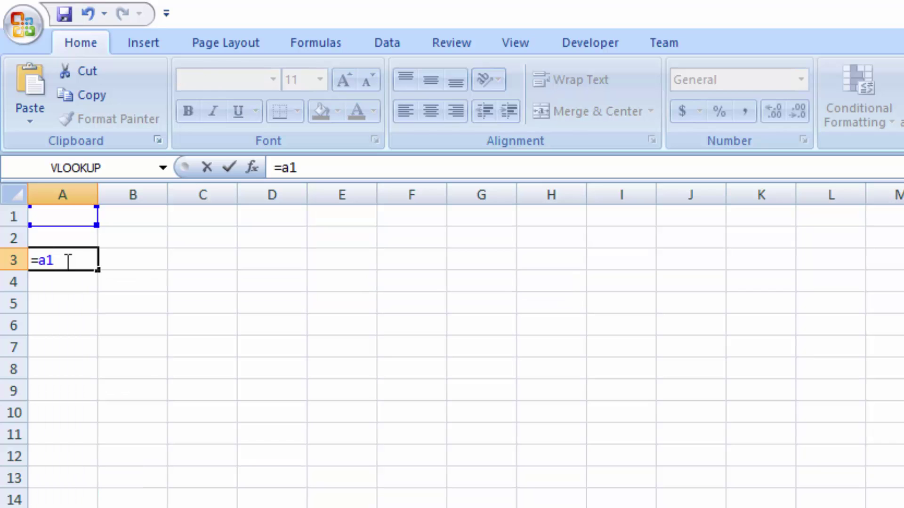
text(+a2)
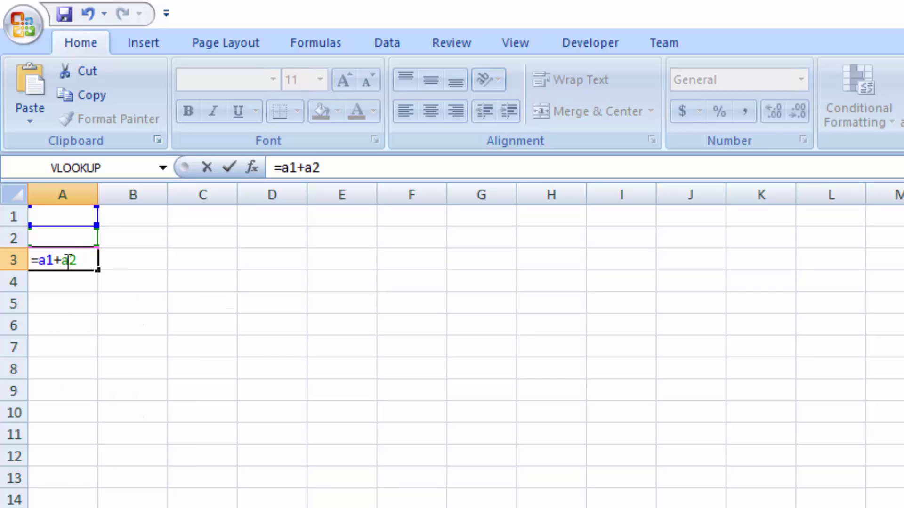
key(Return)
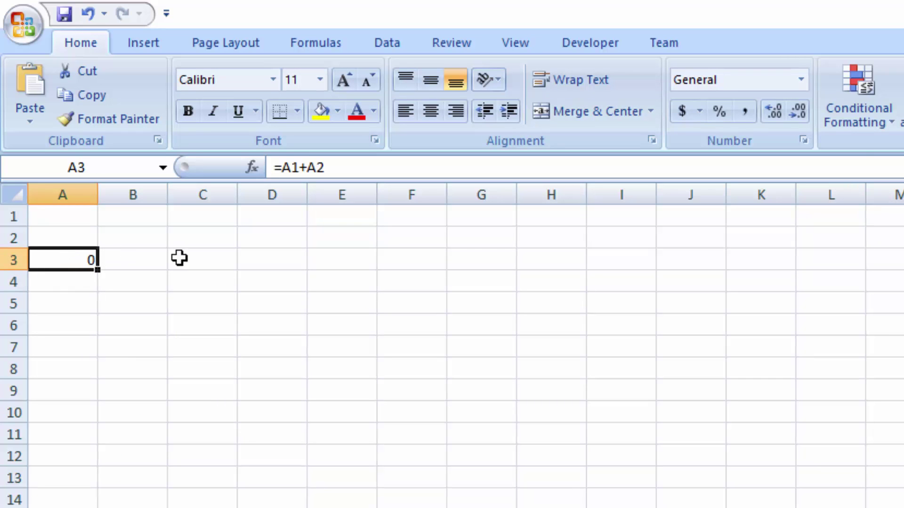
Open Solver with A3 as the target cell and set it to equal a value of 100.
click(391, 40)
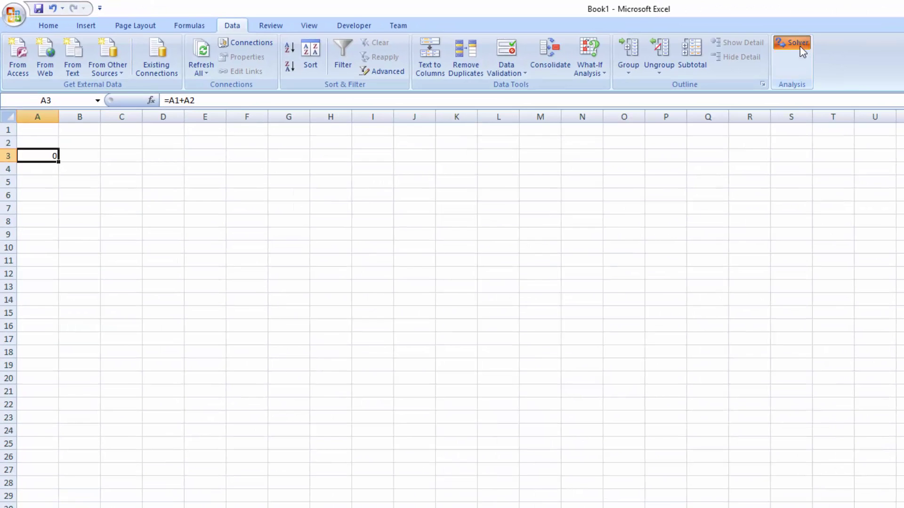
click(800, 46)
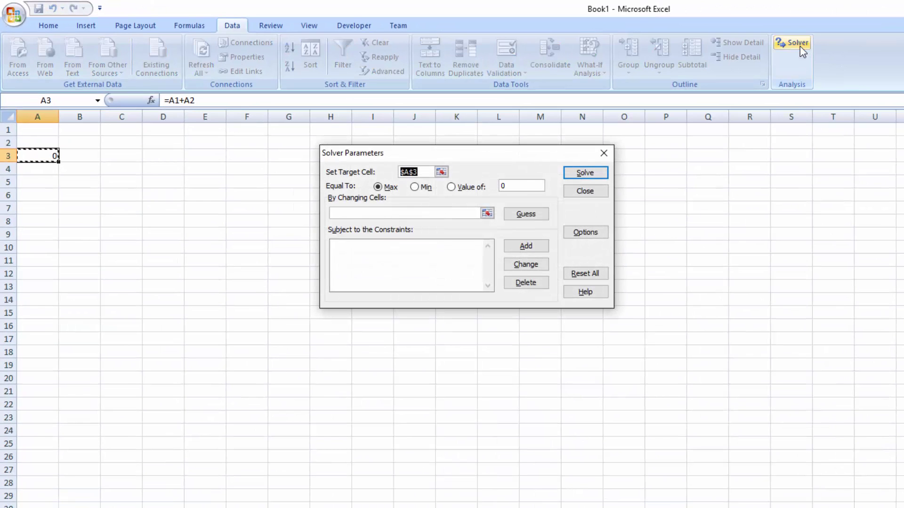
drag(485, 157, 317, 141)
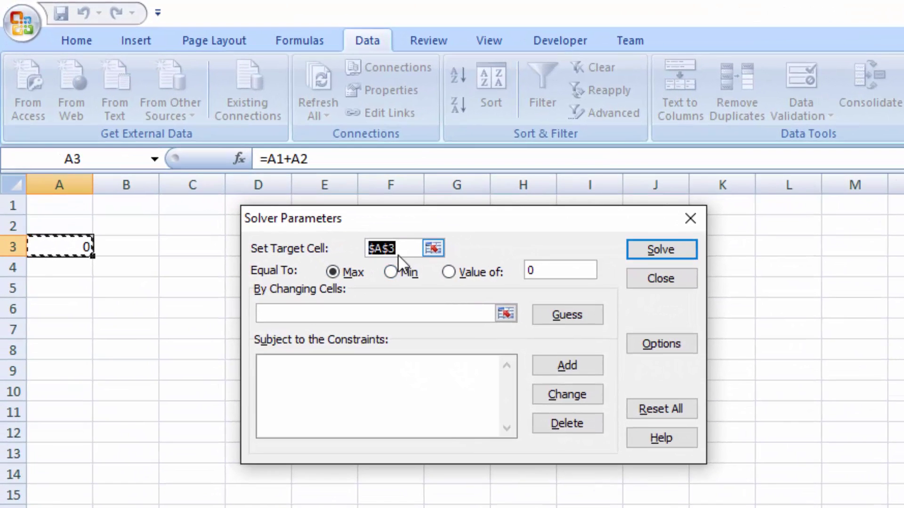
click(257, 153)
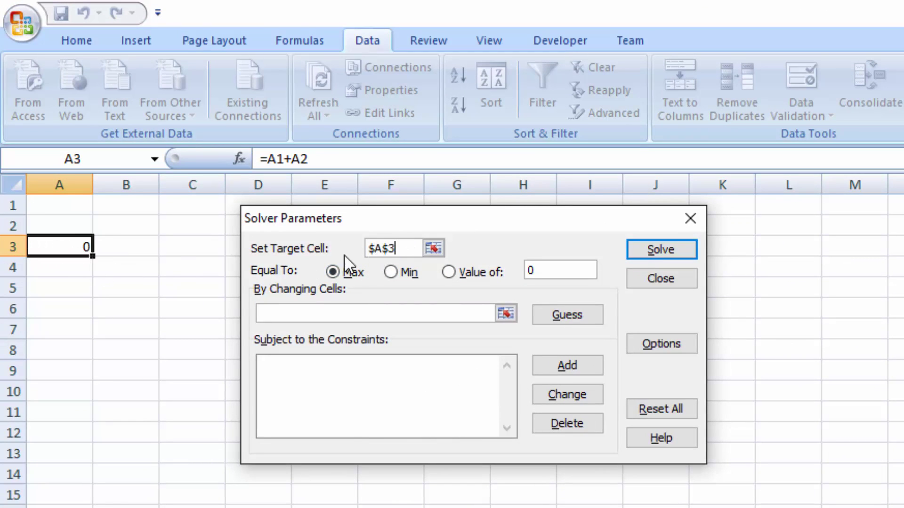
click(452, 273)
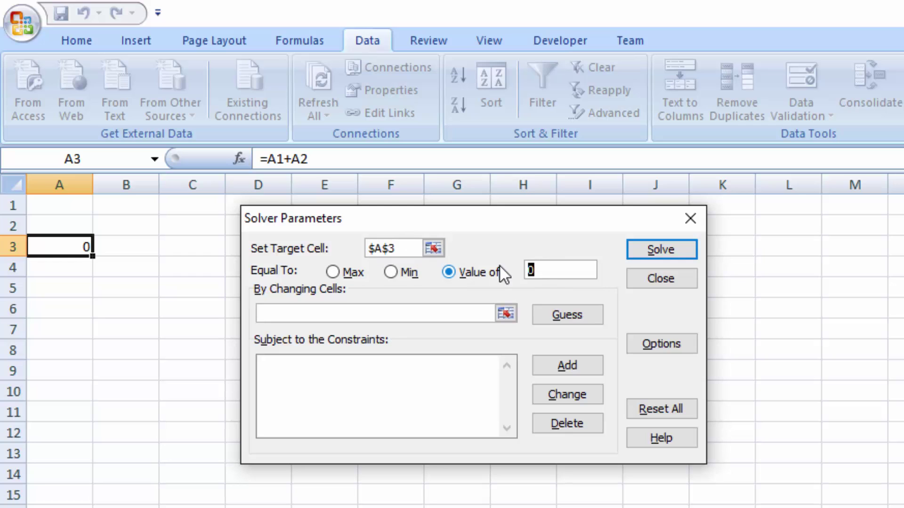
text(100)
Set Solver's changing cells to the range A1:A2.
click(504, 312)
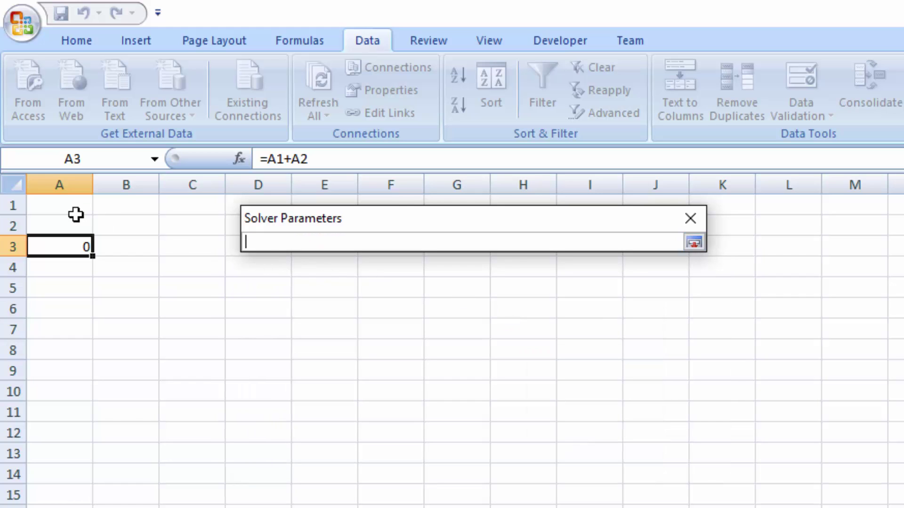
click(30, 204)
drag(31, 203, 65, 222)
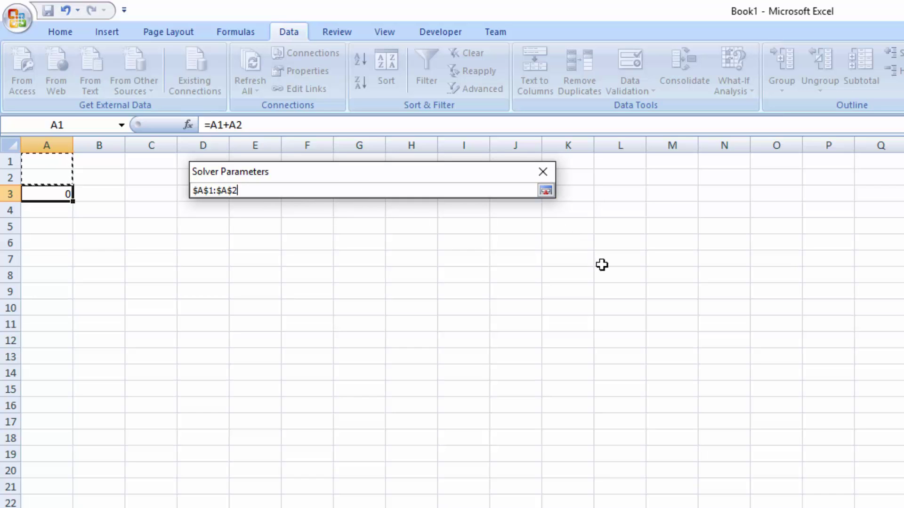
click(541, 171)
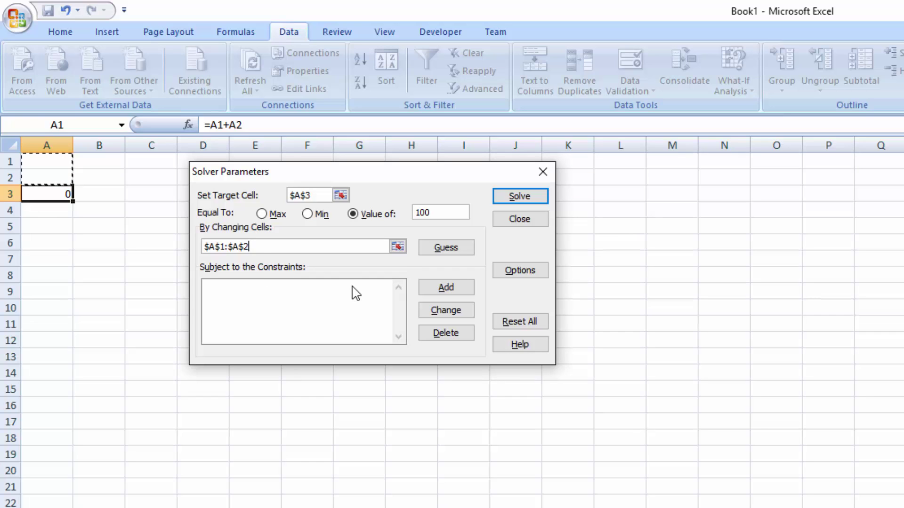
Add the Solver constraint A1 = 20, then solve and keep the Solver solution.
click(445, 287)
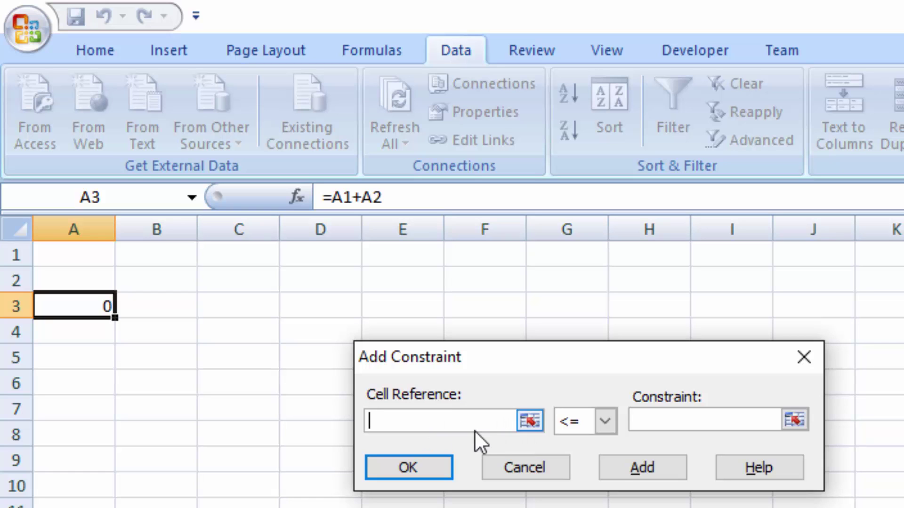
click(87, 256)
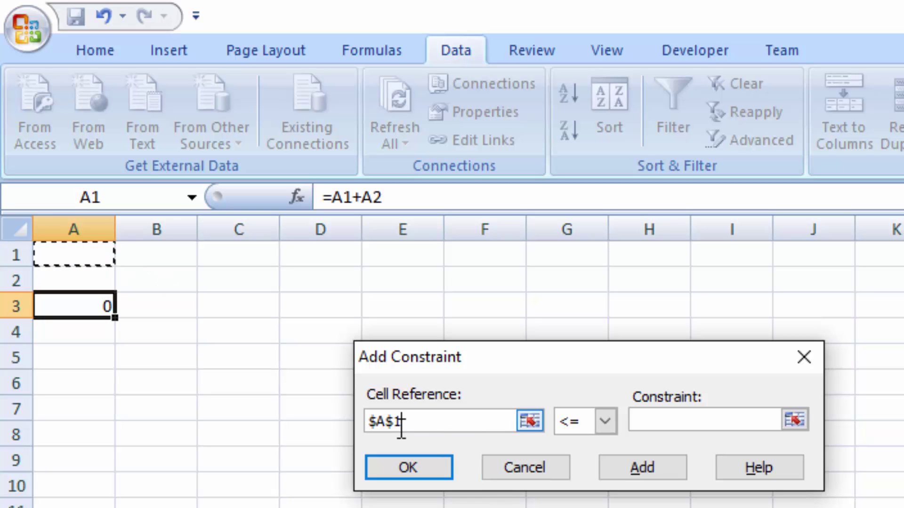
click(608, 422)
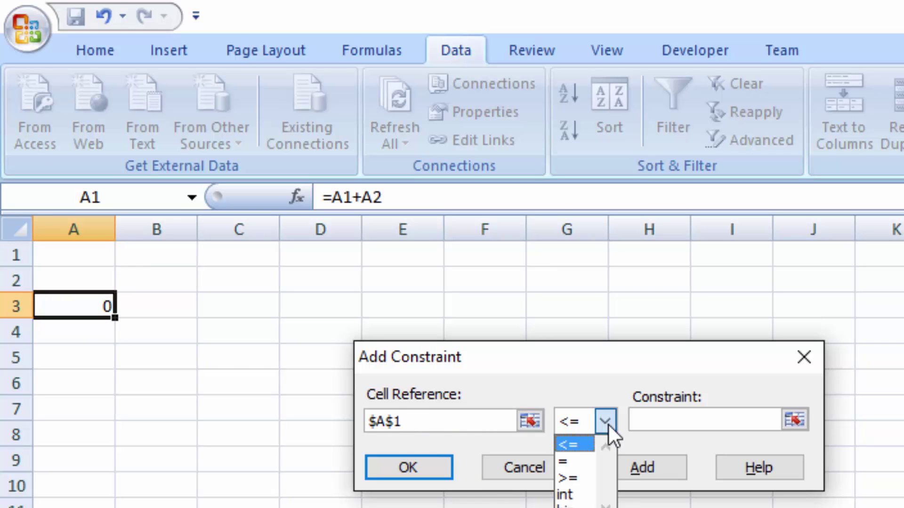
click(586, 458)
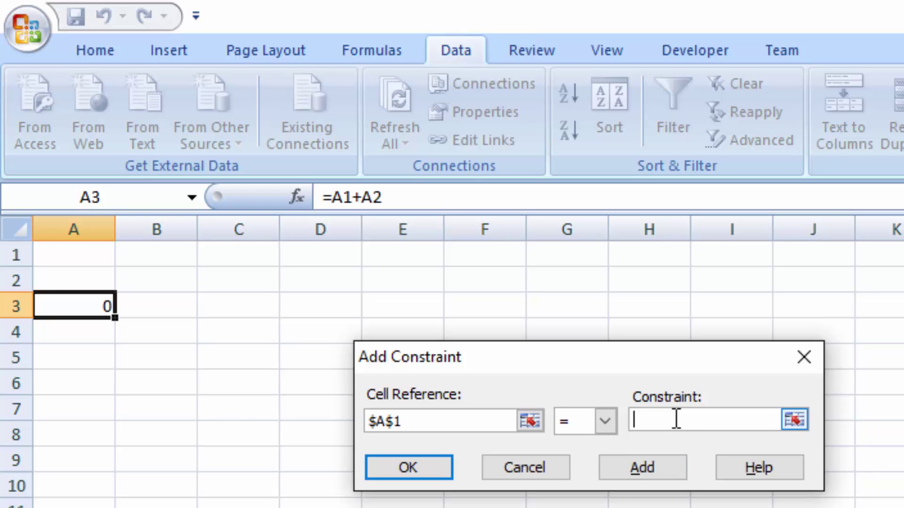
text(20)
click(427, 465)
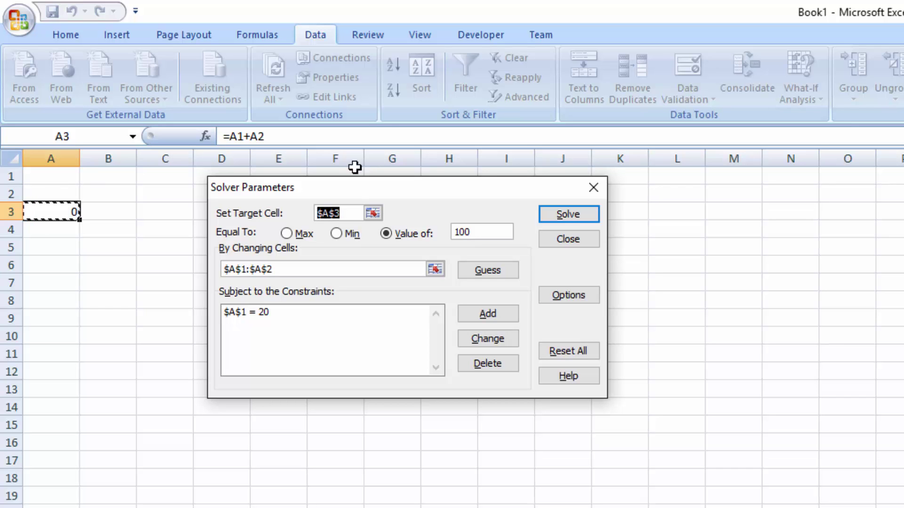
click(568, 216)
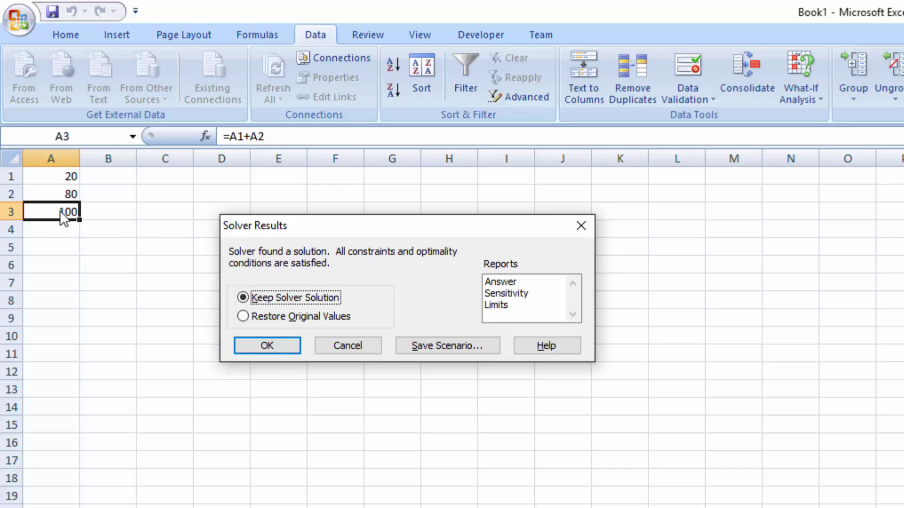
key(Return)
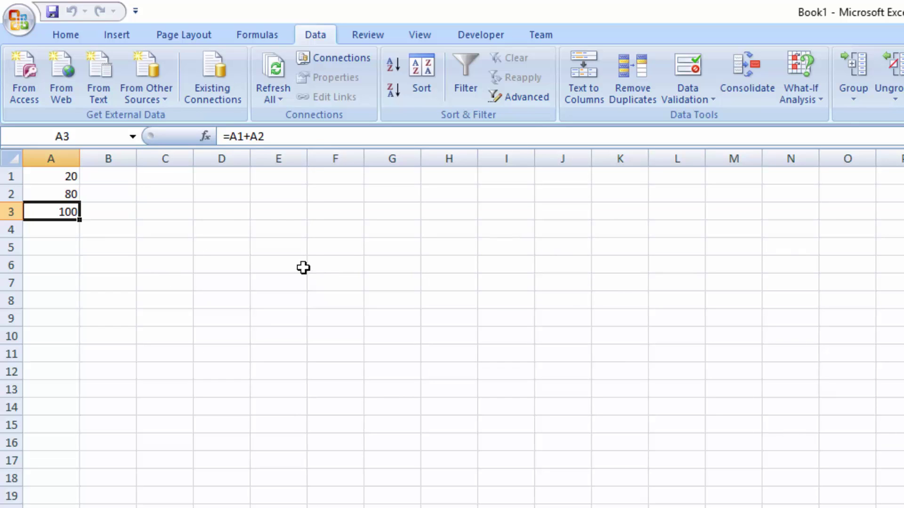
Enter the formula =D1+D2 in cell D3.
click(228, 218)
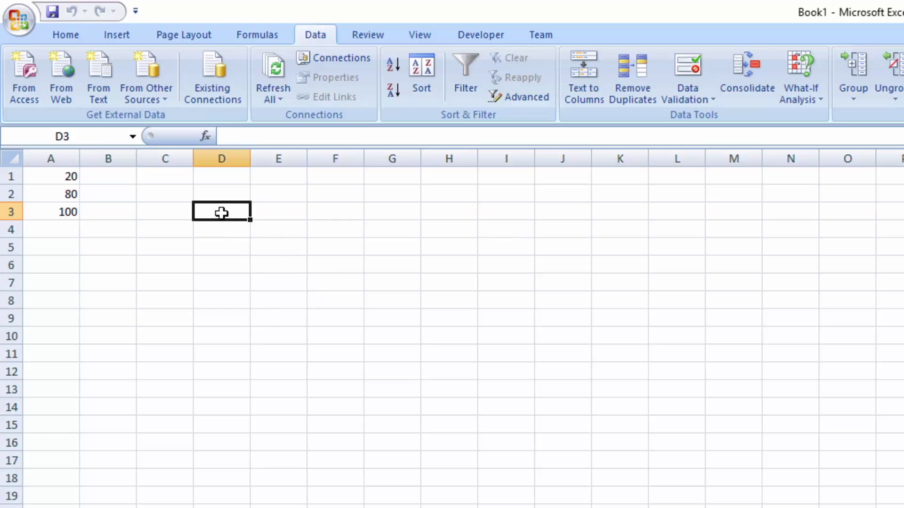
double_click(225, 211)
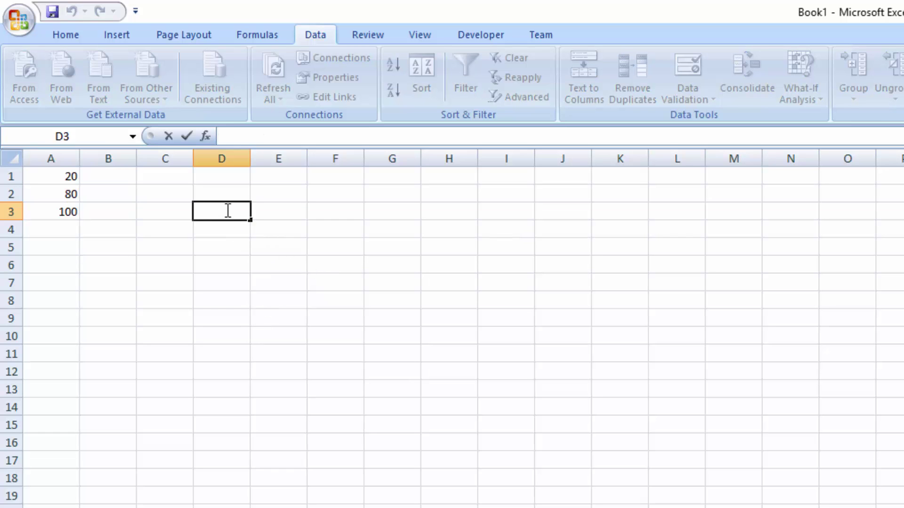
text(=d1)
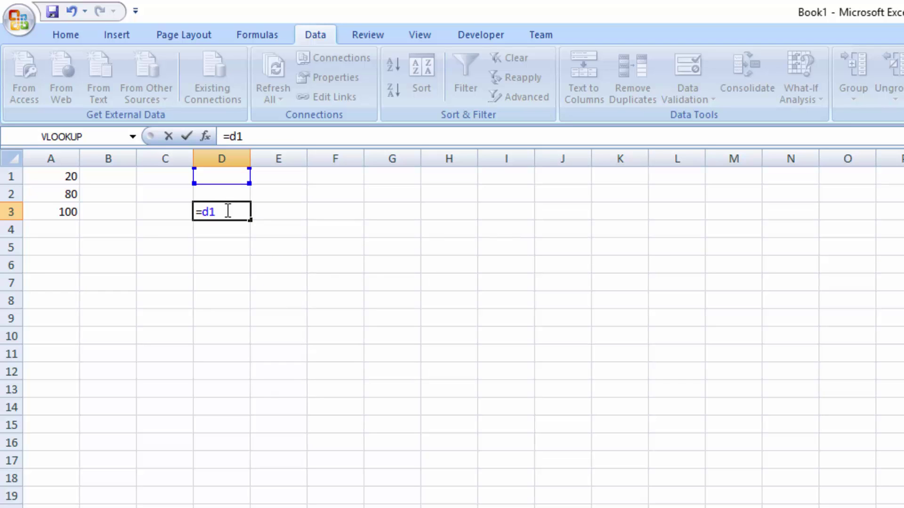
text(+d2)
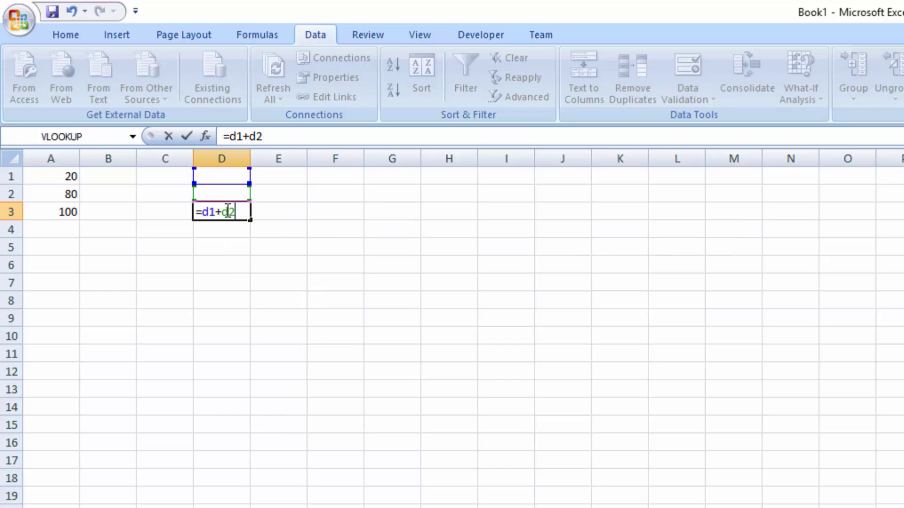
key(Return)
Reopen Solver, change the target cell to D3 and set its target value to 20.
click(227, 212)
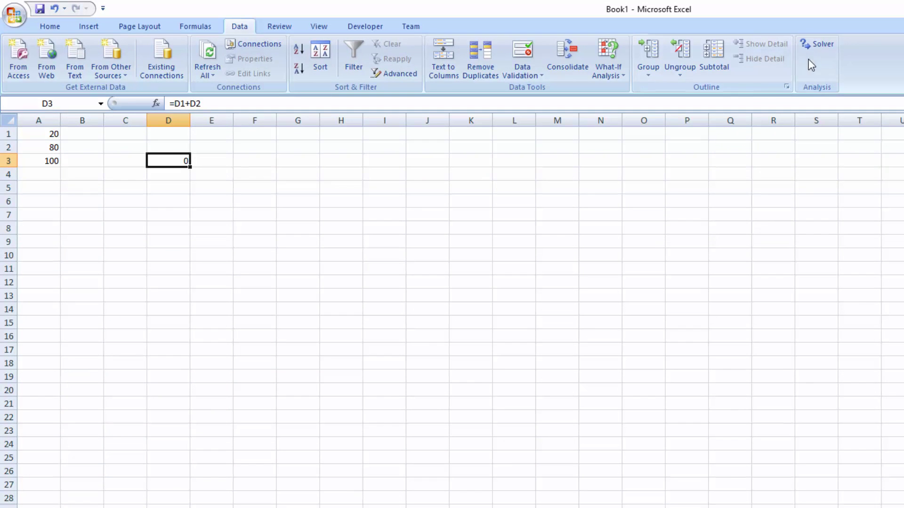
click(821, 47)
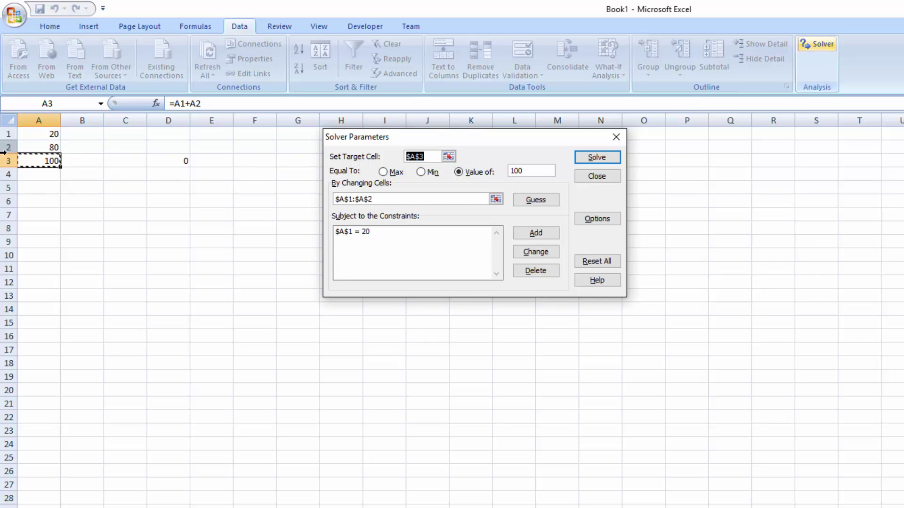
click(449, 156)
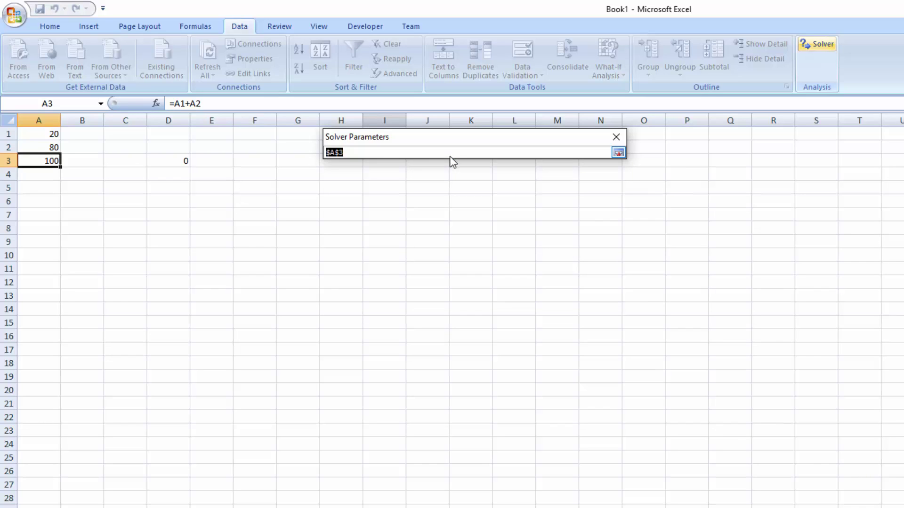
click(181, 162)
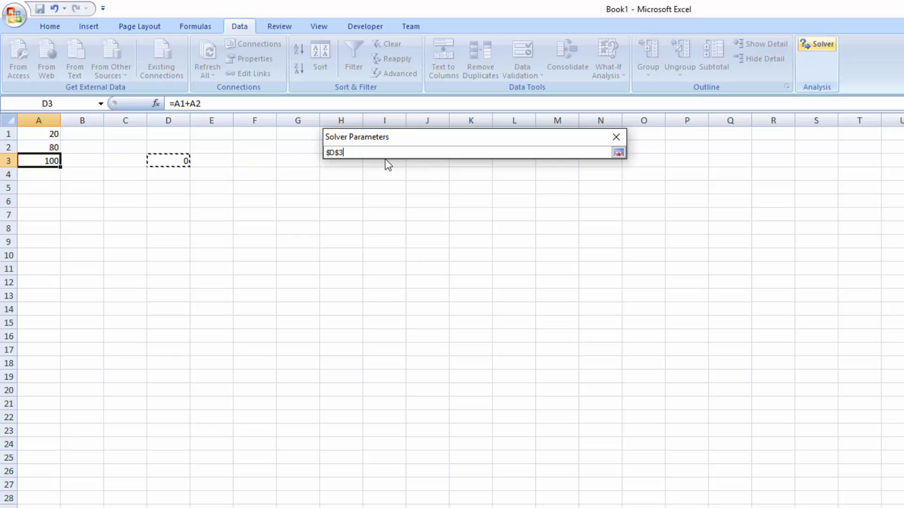
key(Return)
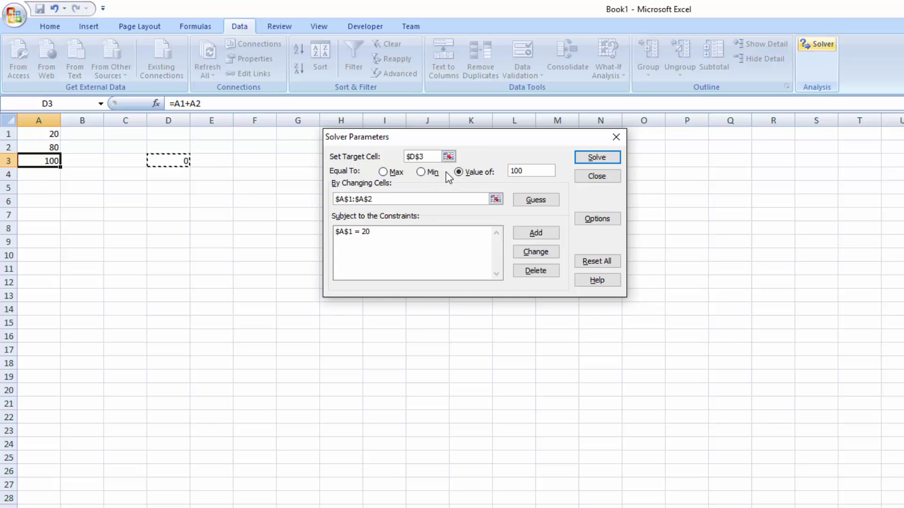
click(479, 171)
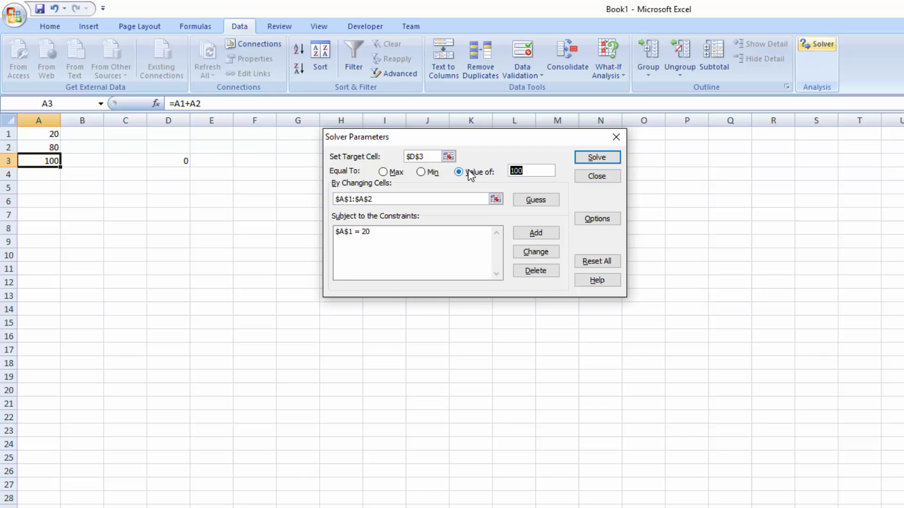
key(BackSpace)
Change Solver's changing cells to the range D1:D2.
click(496, 200)
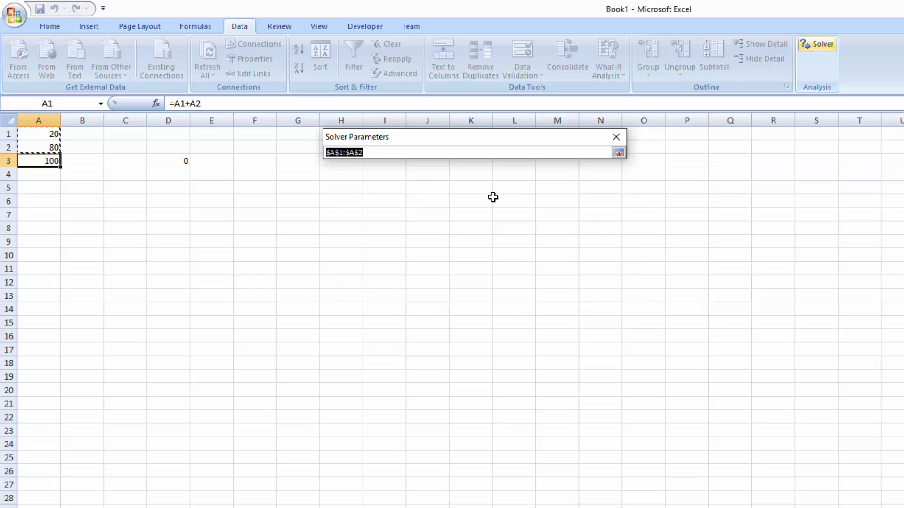
click(158, 133)
drag(159, 133, 170, 143)
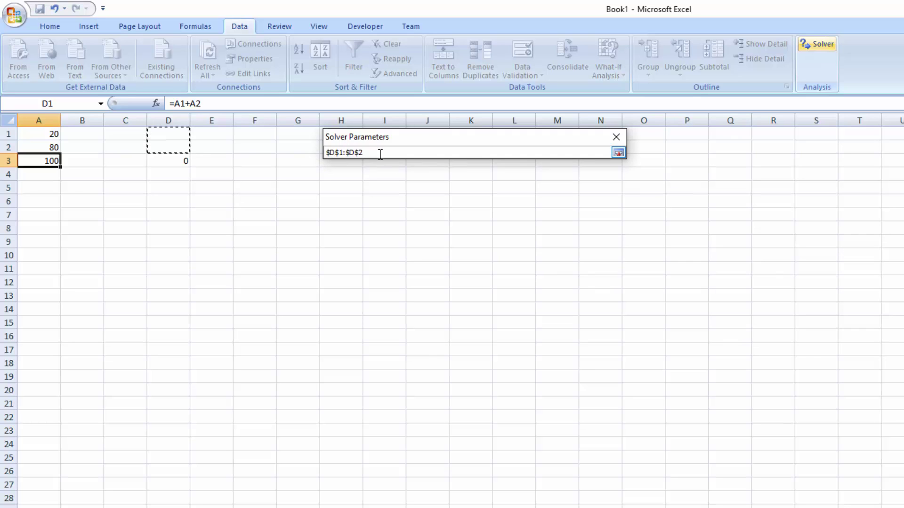
key(Return)
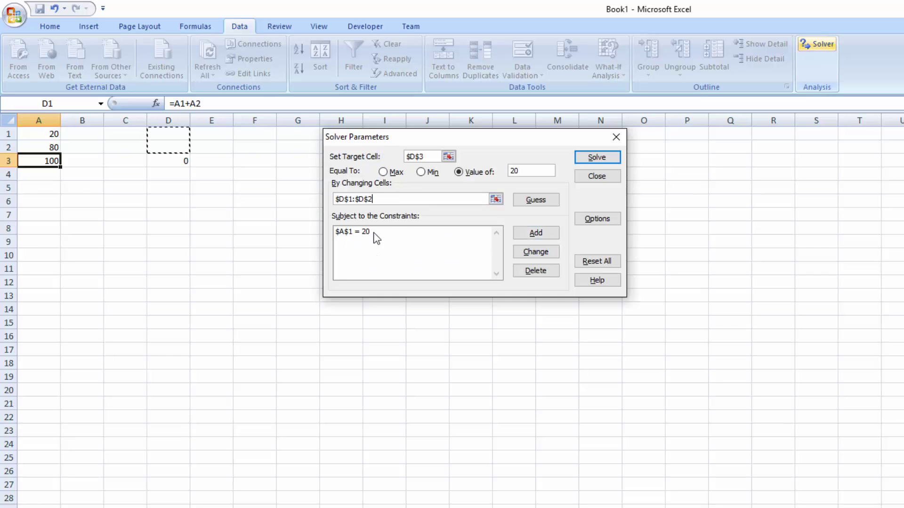
Add a Solver constraint requiring D1 <= 5.
click(542, 235)
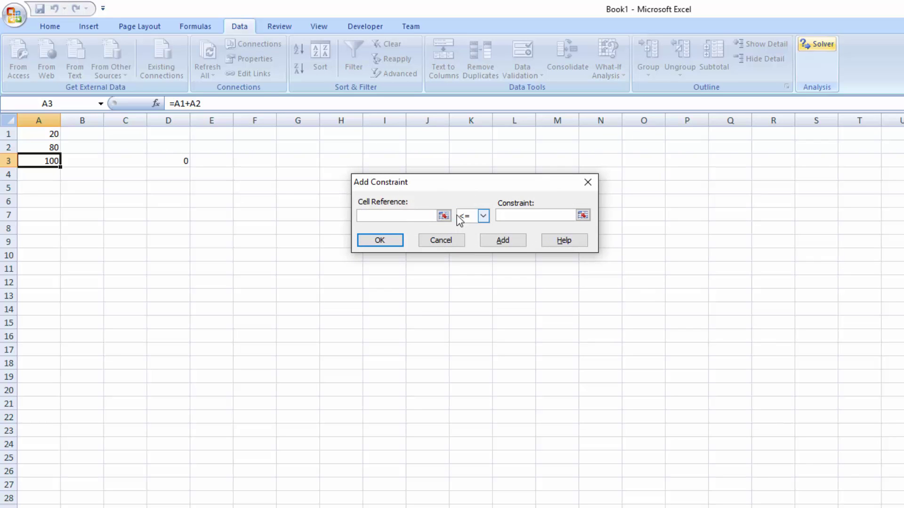
click(444, 215)
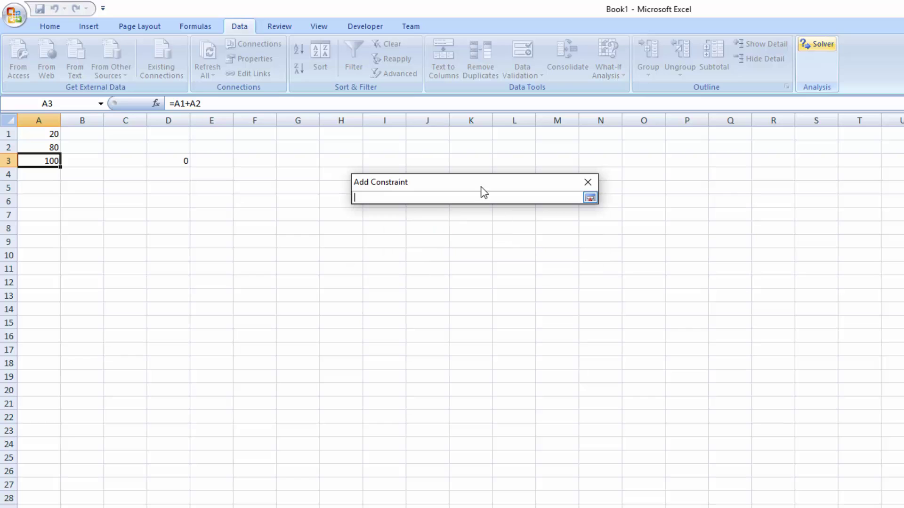
click(175, 134)
key(Return)
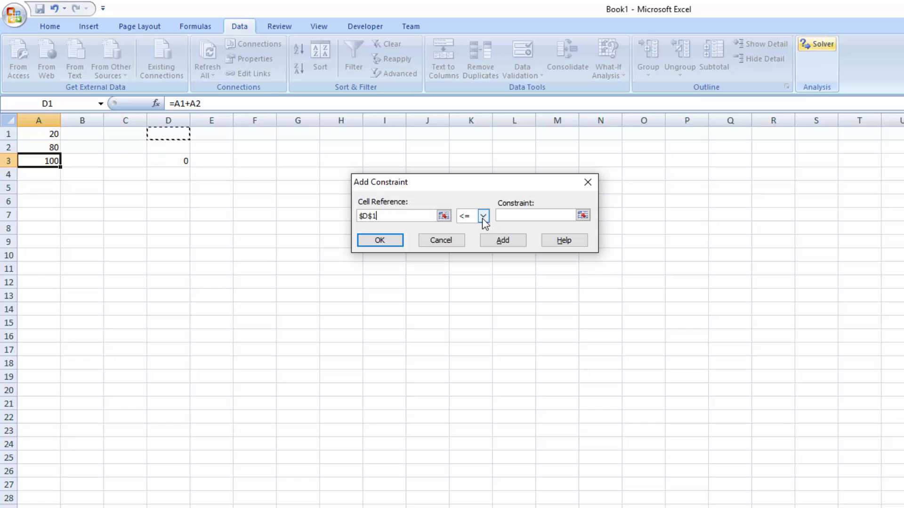
click(513, 215)
text(5)
click(383, 239)
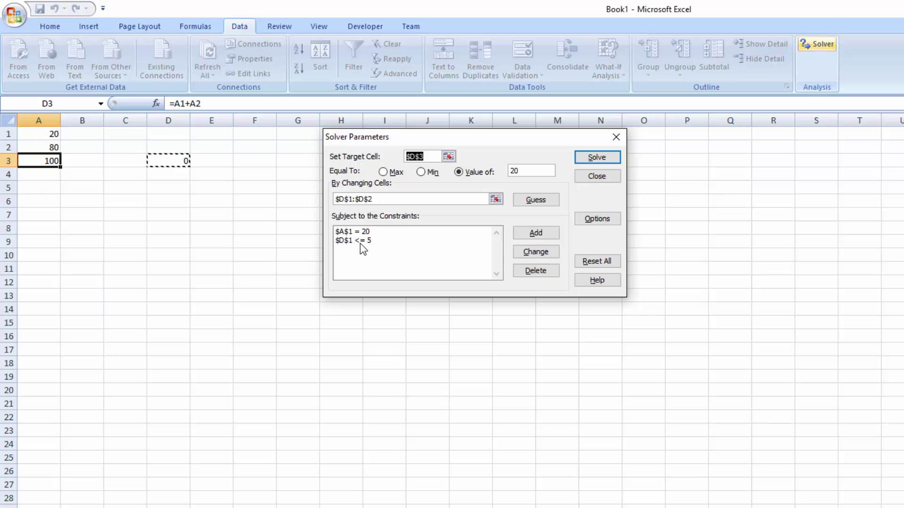
Run Solver on the D3 total and restore the original values instead of keeping the solution.
click(606, 157)
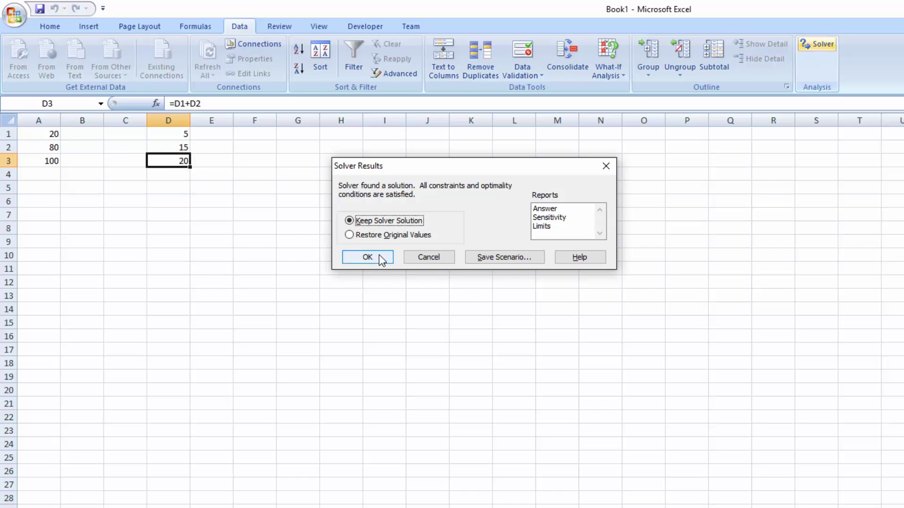
click(351, 234)
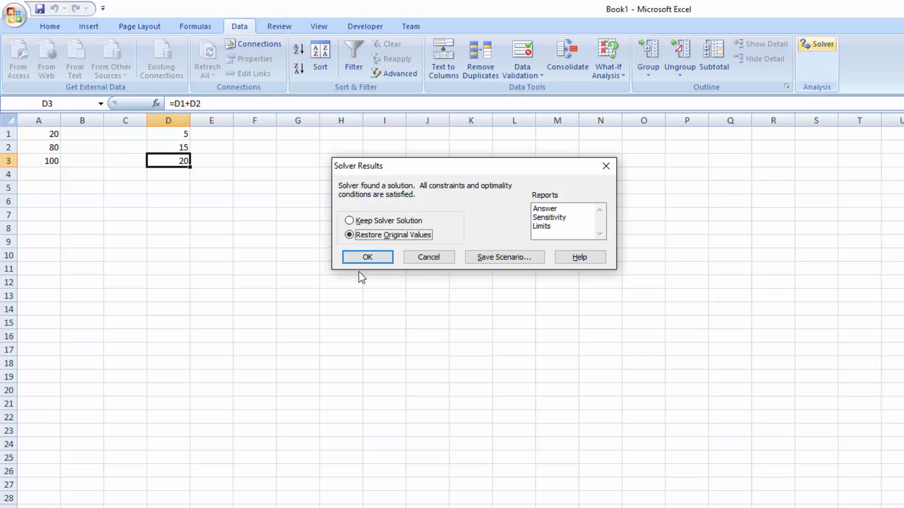
click(371, 255)
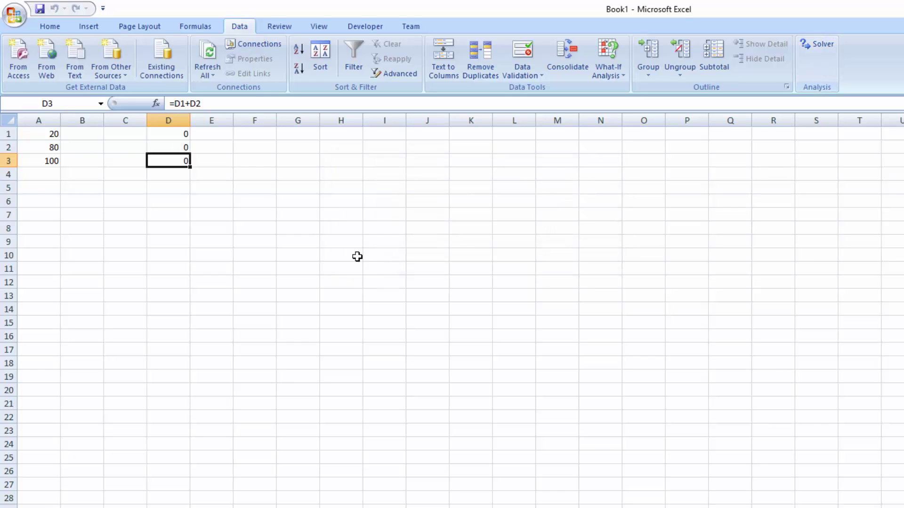
Run Solver again with the same D3 parameters and keep the Solver solution.
click(813, 51)
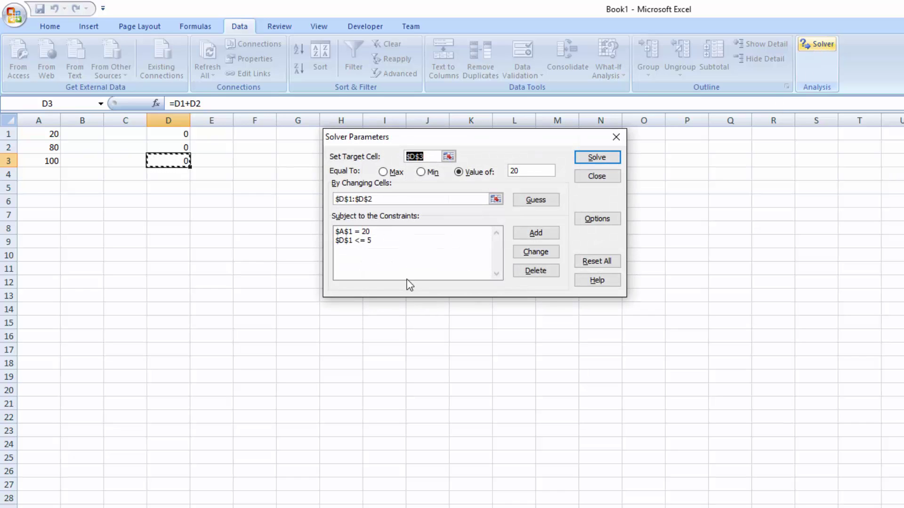
click(607, 160)
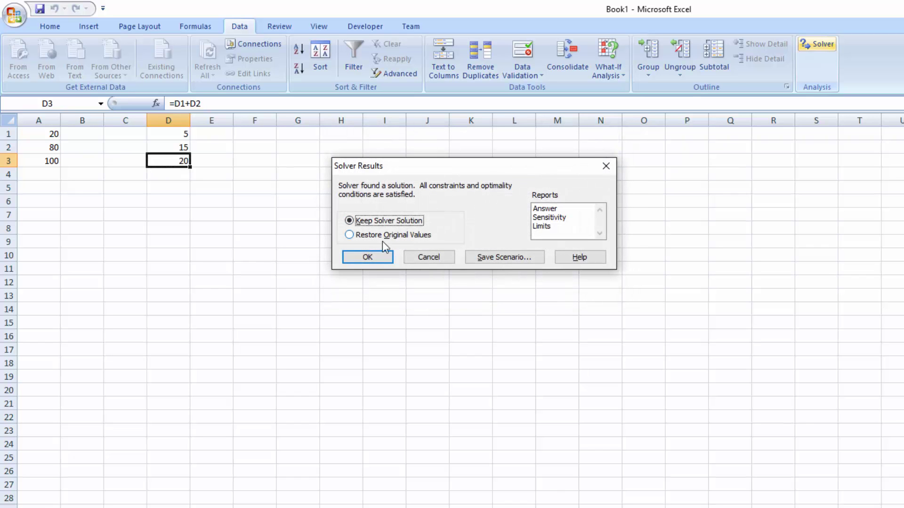
click(370, 257)
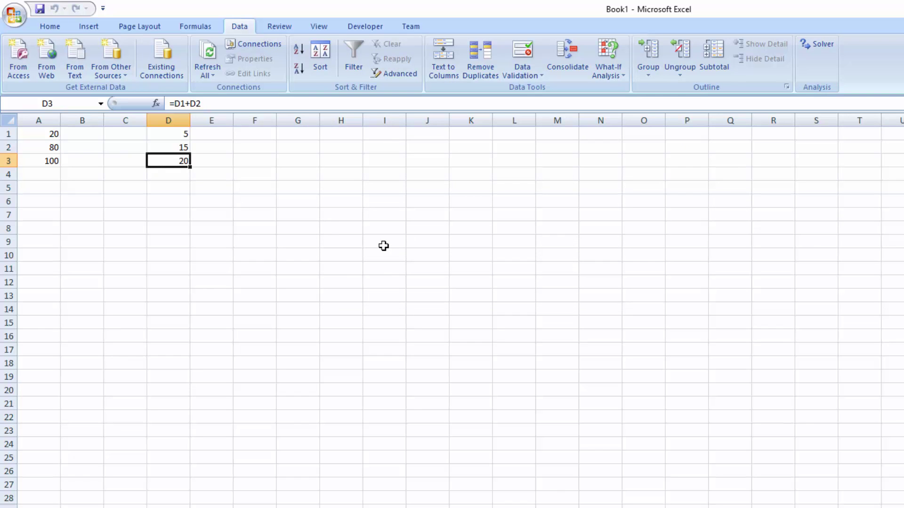